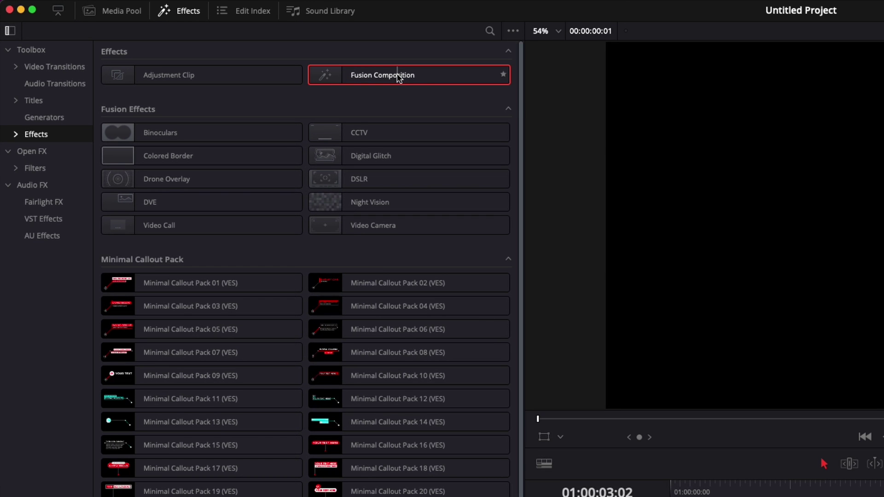
# Step: Place a Fusion Composition clip at the start of the V1 track and select it
pyautogui.moveTo(241, 46); pyautogui.dragTo(409, 380)
pyautogui.click(409, 379)
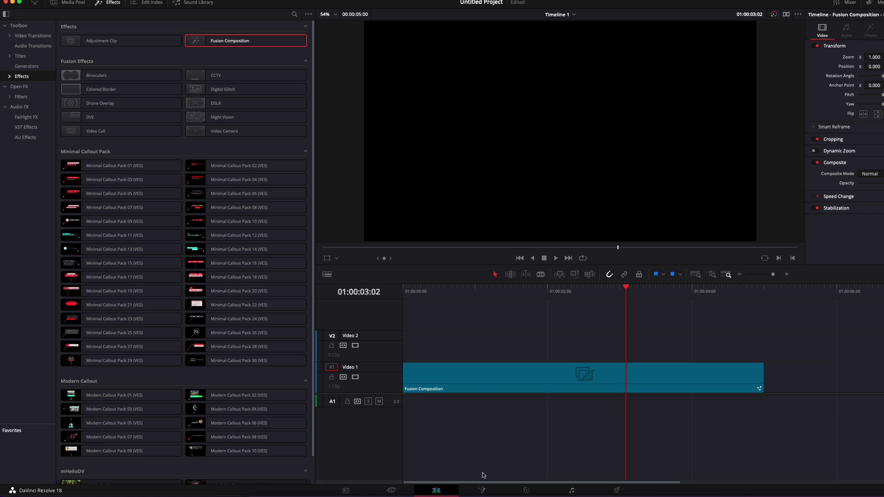
# Step: On the Fusion page, wire a Background node into MediaOut1 and set its Alpha to 0
pyautogui.click(481, 489)
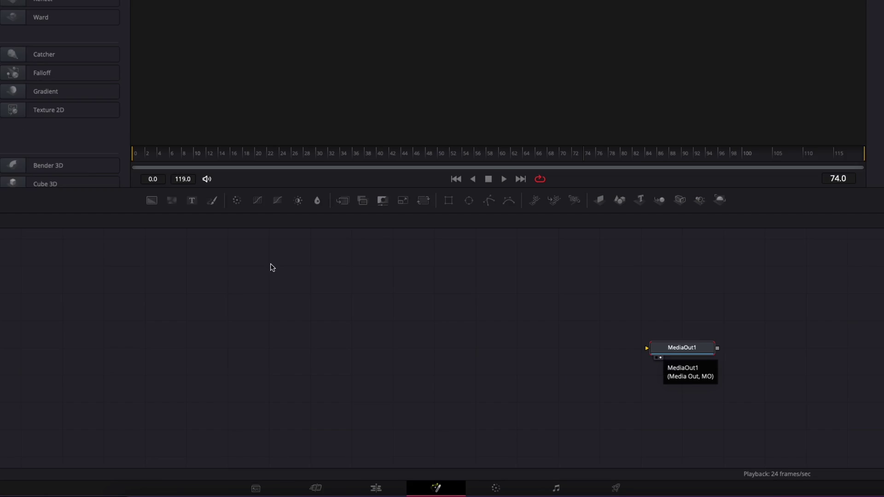
pyautogui.moveTo(152, 200); pyautogui.dragTo(140, 352)
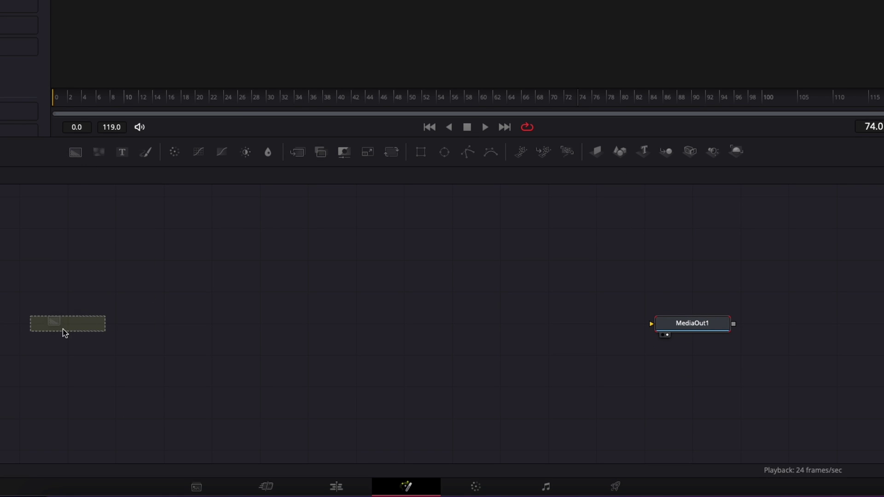
pyautogui.moveTo(63, 329); pyautogui.dragTo(652, 325)
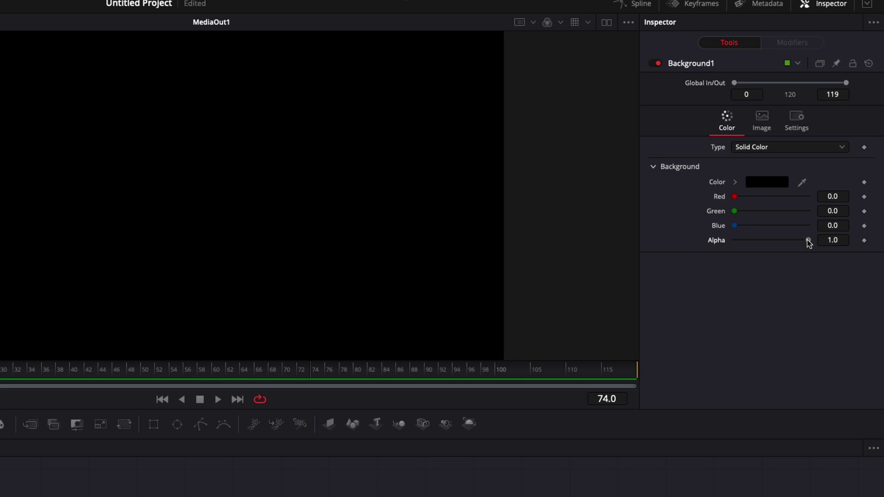
pyautogui.moveTo(808, 240); pyautogui.dragTo(720, 256)
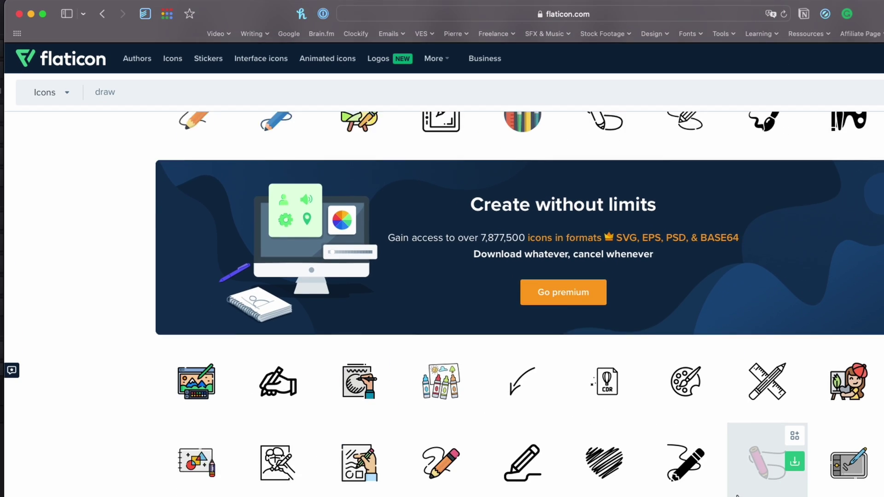
pyautogui.scroll(-3, 732, 492)
pyautogui.scroll(7, 598, 322)
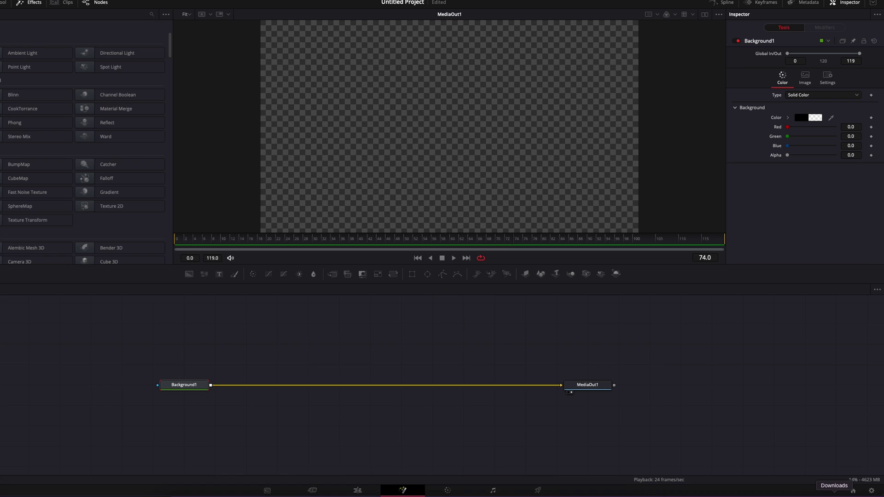
# Step: Import arrow-2.png and canvas.png as MediaIn1 and MediaIn2, merging both over Background1
pyautogui.click(820, 491)
pyautogui.moveTo(835, 480); pyautogui.dragTo(410, 333)
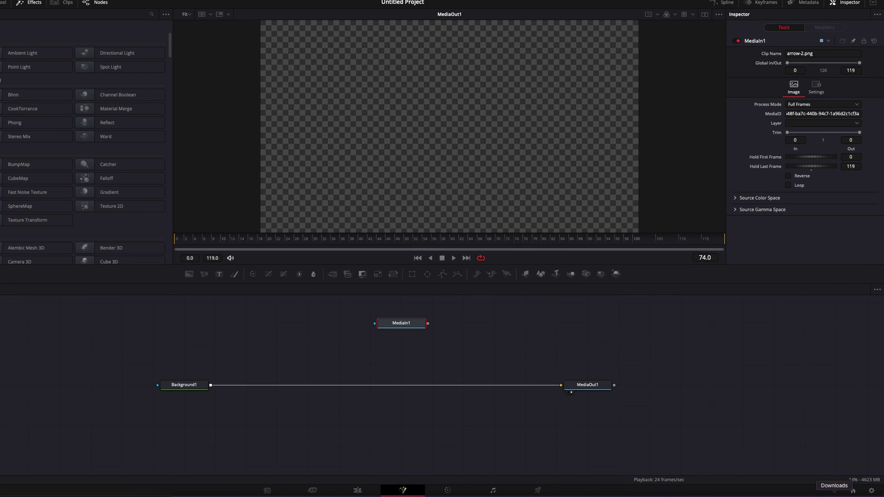
pyautogui.click(834, 494)
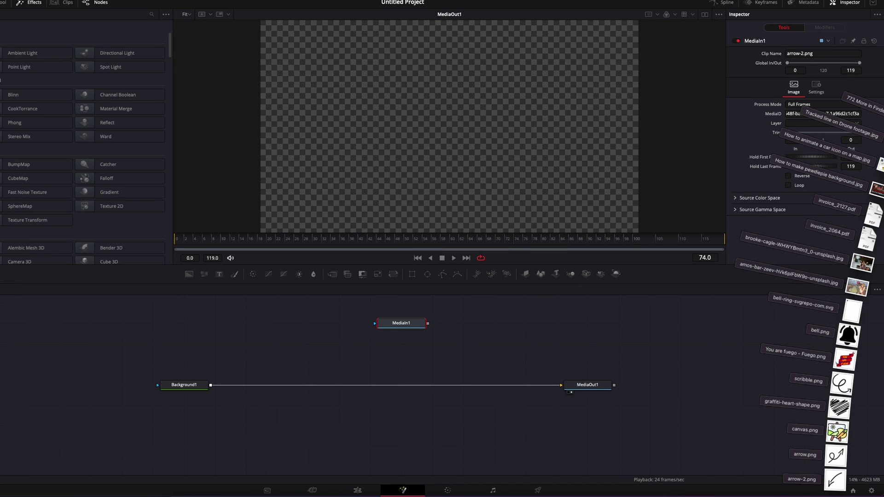
pyautogui.moveTo(837, 432); pyautogui.dragTo(496, 332)
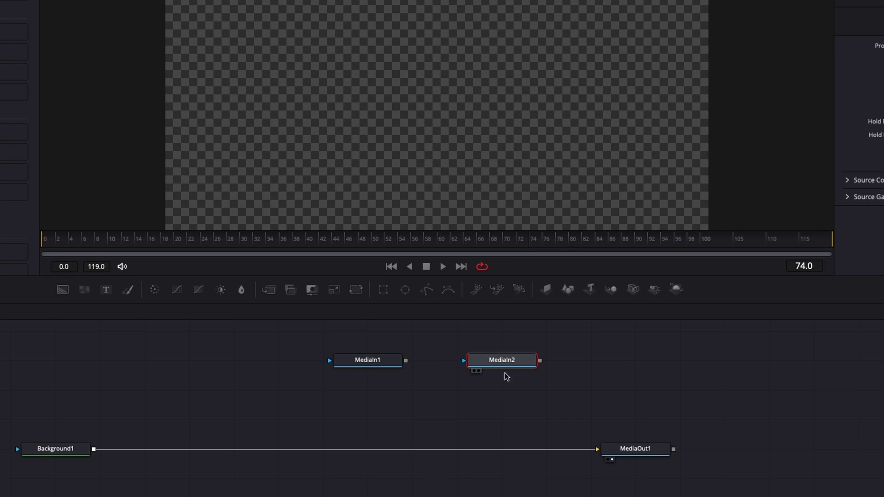
pyautogui.moveTo(389, 359); pyautogui.dragTo(99, 449)
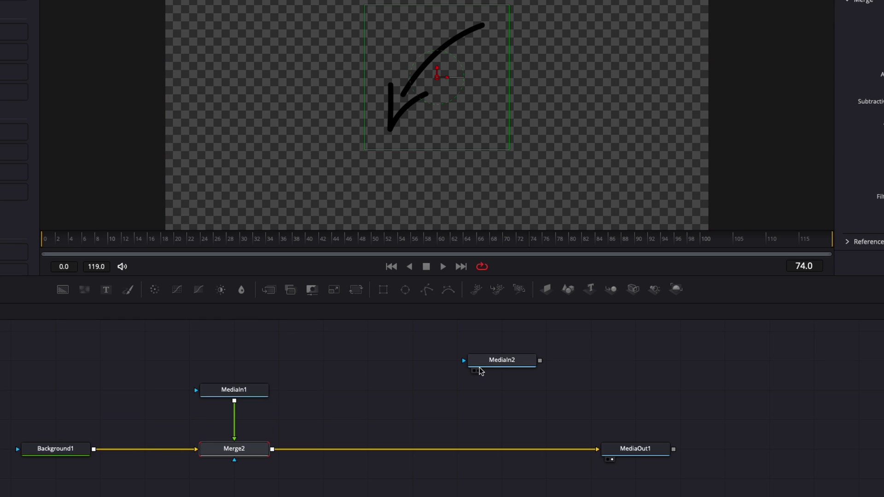
pyautogui.moveTo(512, 360); pyautogui.dragTo(272, 451)
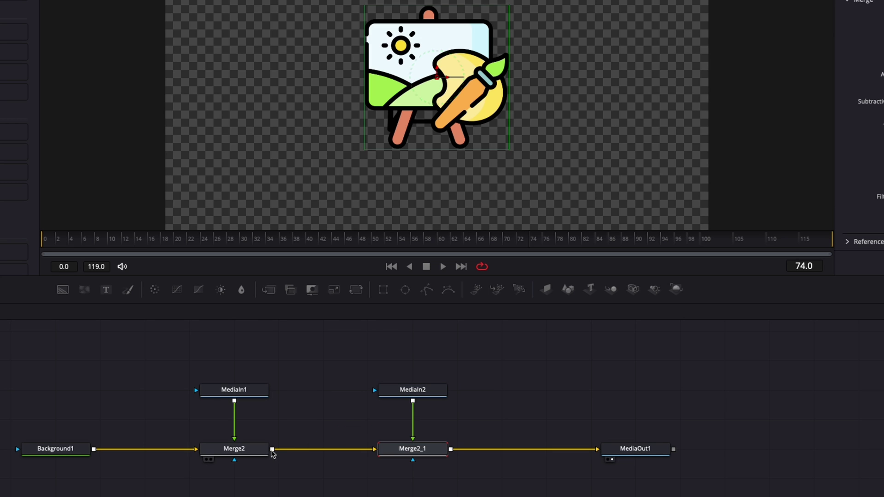
# Step: Add a Transform node after MediaIn1, moving the arrow left and rotating it about 127.8 degrees
pyautogui.click(243, 395)
pyautogui.hotkey('shift', 'space')
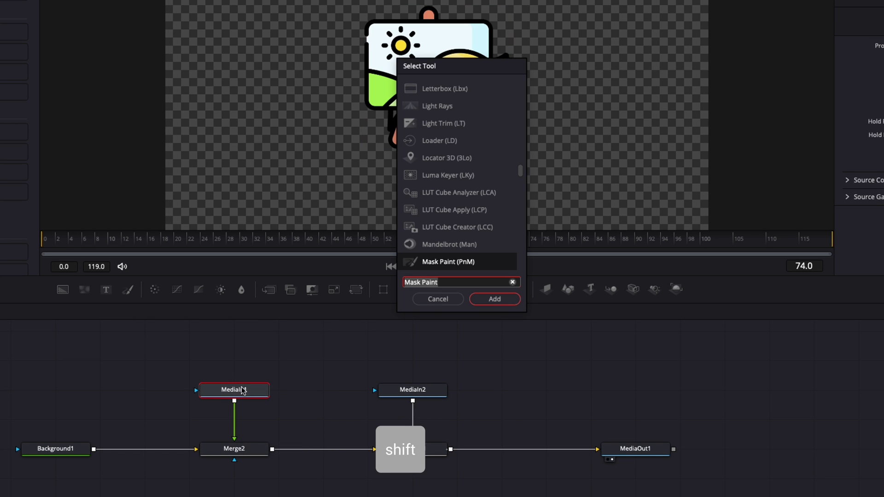
pyautogui.write('tran')
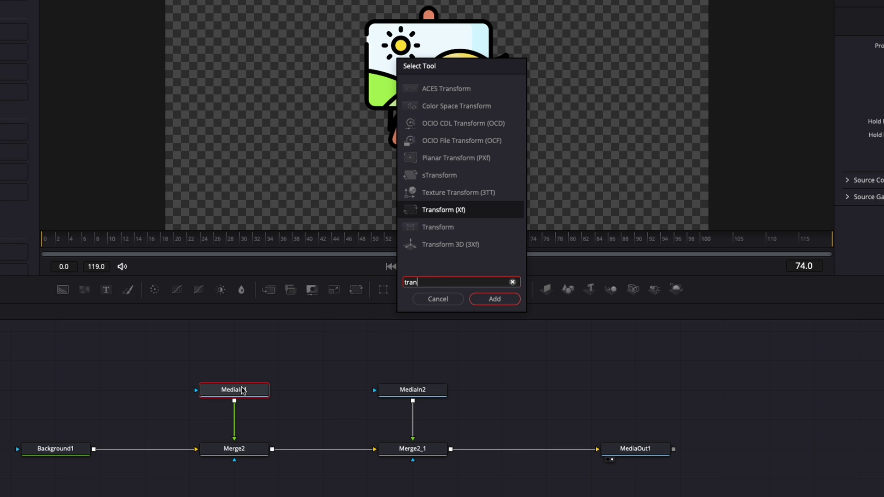
pyautogui.press('Return')
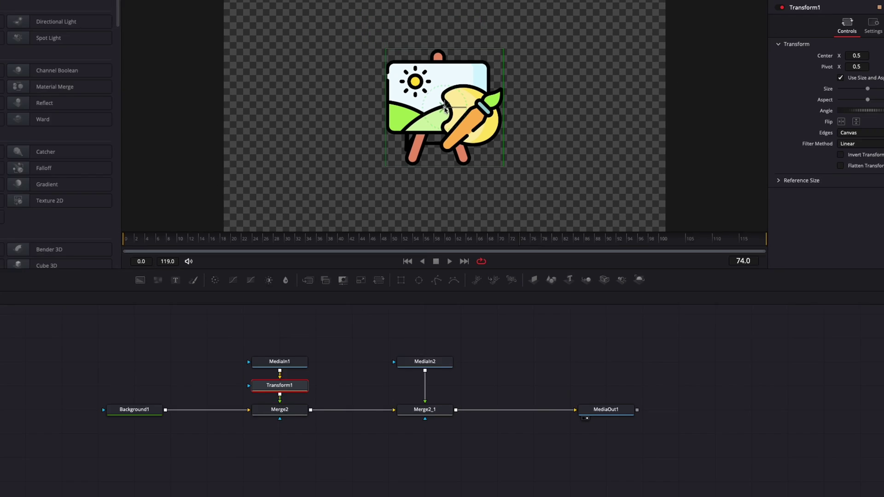
pyautogui.moveTo(436, 76); pyautogui.dragTo(278, 109)
pyautogui.moveTo(803, 131); pyautogui.dragTo(344, 157)
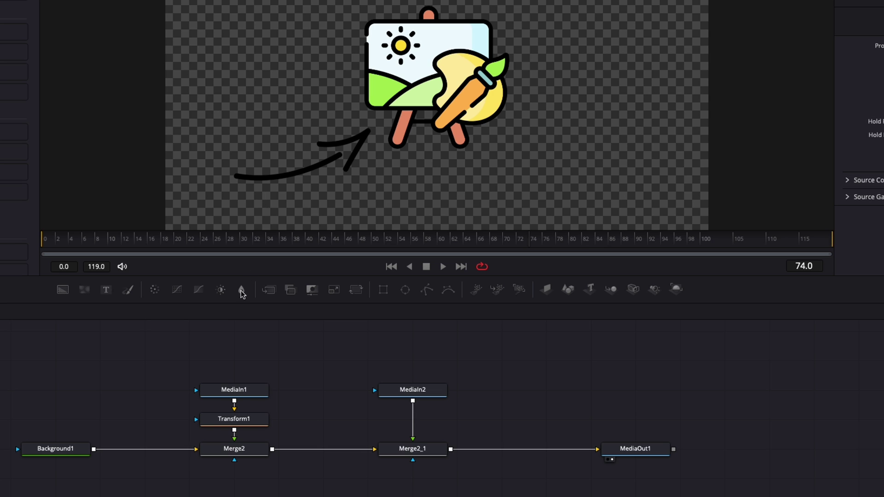
# Step: Connect a Mask Paint node to the arrow's MediaIn1, hiding the arrow
pyautogui.click(219, 391)
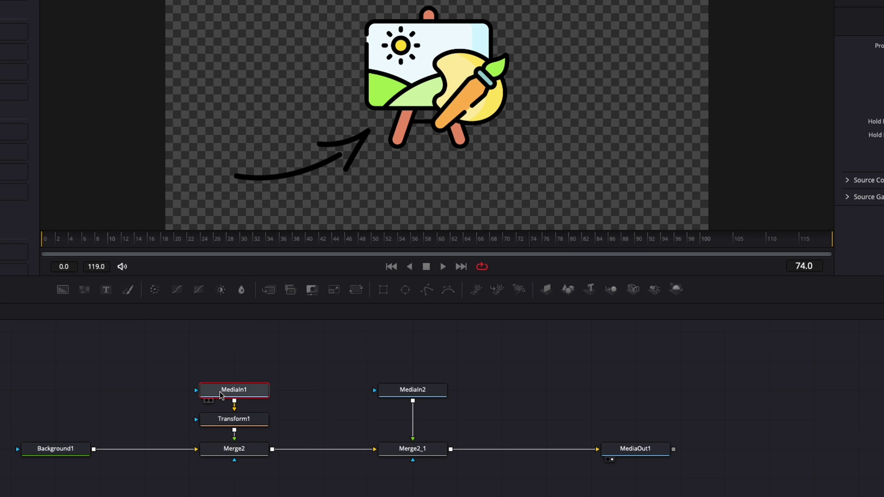
pyautogui.hotkey('shift', 'space')
pyautogui.write('tran')
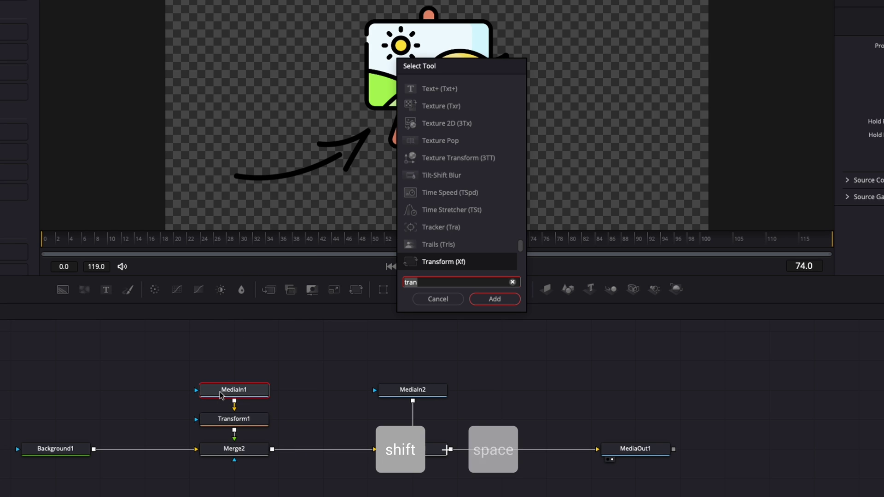
pyautogui.press('BackSpace')
pyautogui.press('BackSpace')
pyautogui.press('BackSpace')
pyautogui.press('BackSpace')
pyautogui.write('mask')
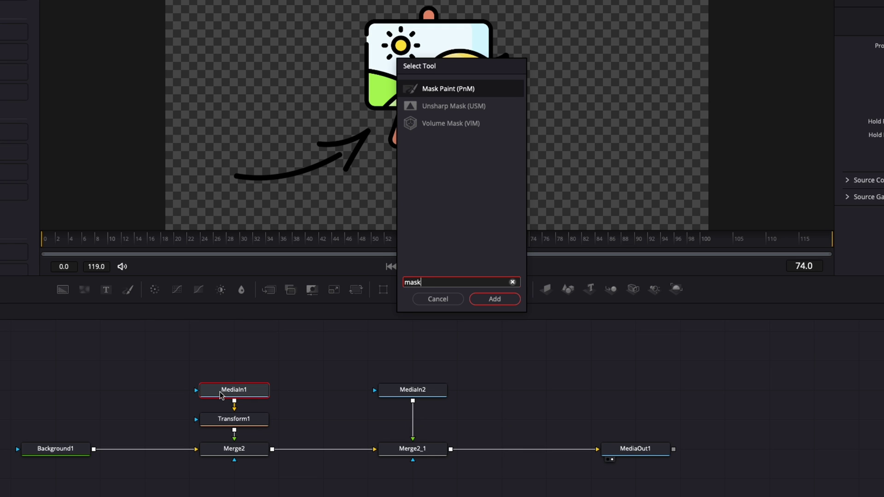
pyautogui.press('Return')
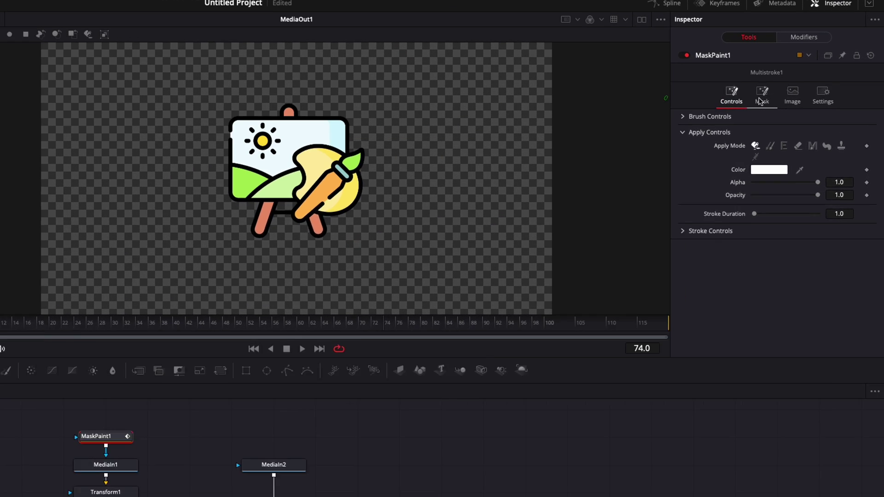
# Step: Invert MaskPaint1 and trace a polyline stroke from the arrow's left end to its arrowhead tips
pyautogui.click(796, 69)
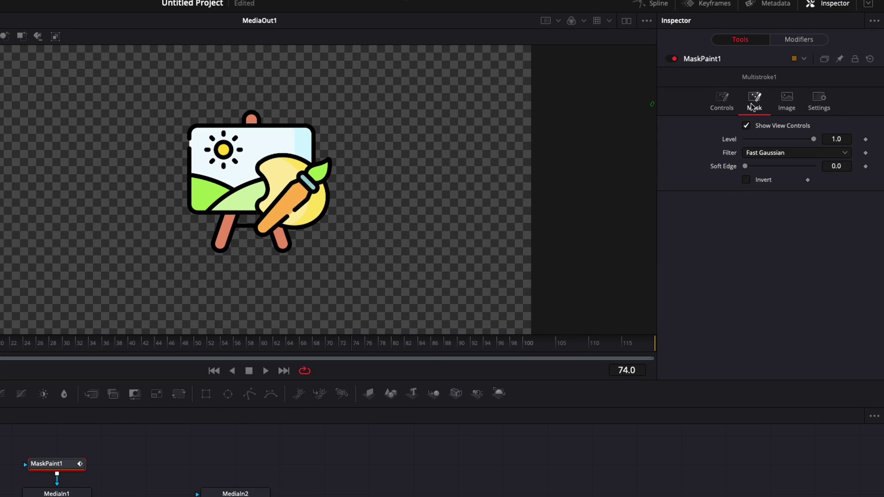
pyautogui.click(746, 180)
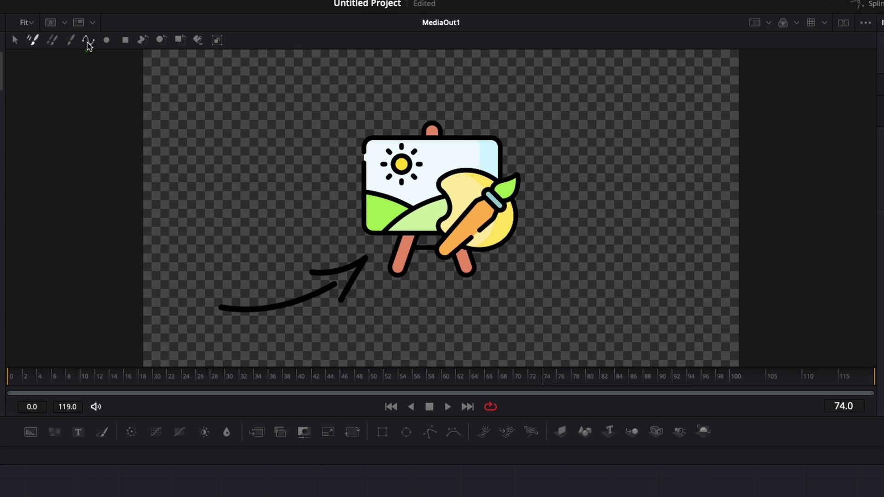
pyautogui.click(87, 41)
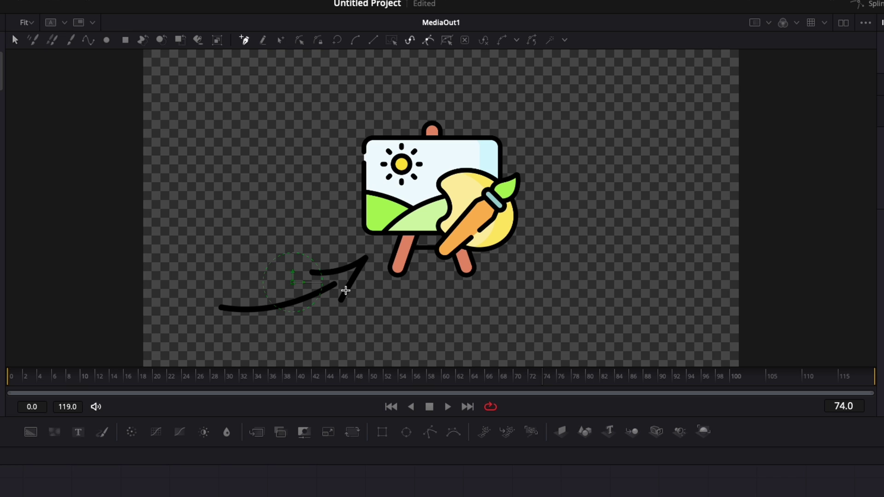
pyautogui.click(220, 306)
pyautogui.click(264, 308)
pyautogui.click(335, 284)
pyautogui.click(330, 303)
pyautogui.click(366, 260)
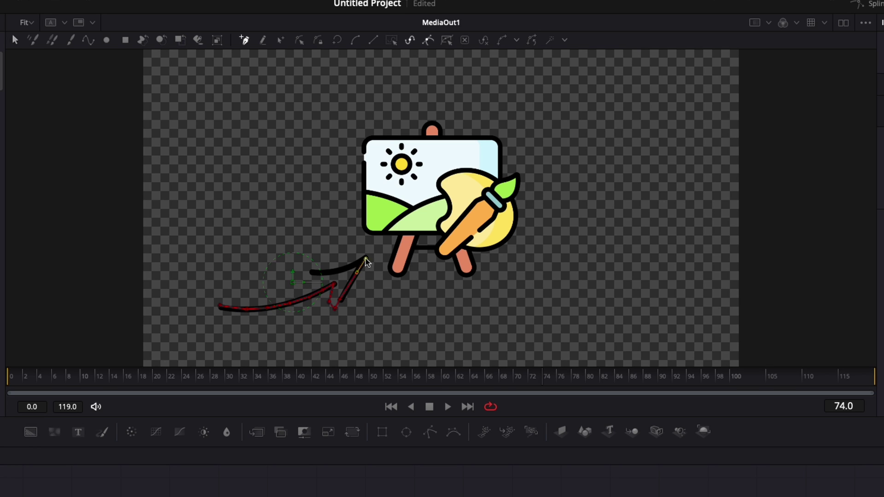
# Step: Finish the arrow stroke and widen its brush size to 0.1, keeping Softness at 1.0
pyautogui.click(311, 273)
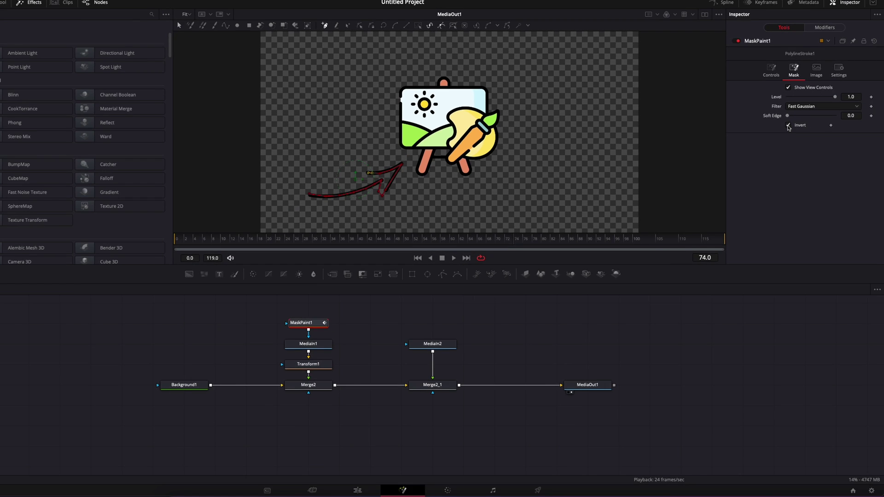
pyautogui.click(788, 126)
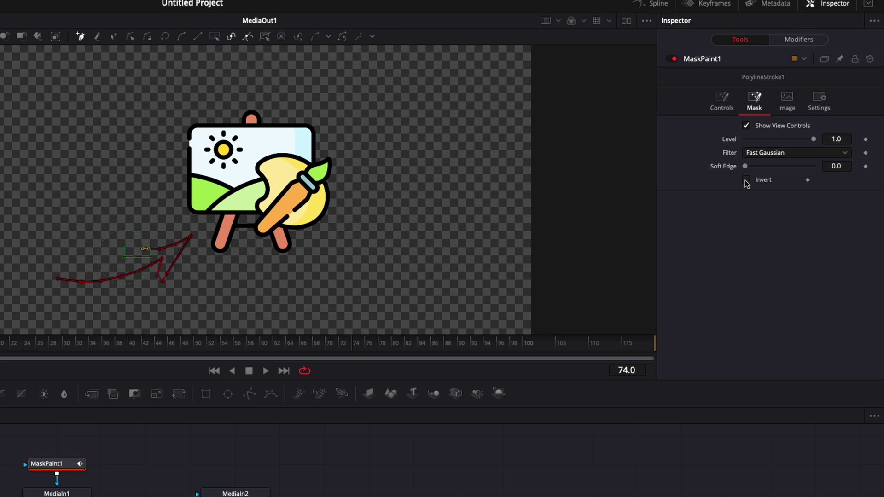
pyautogui.click(722, 101)
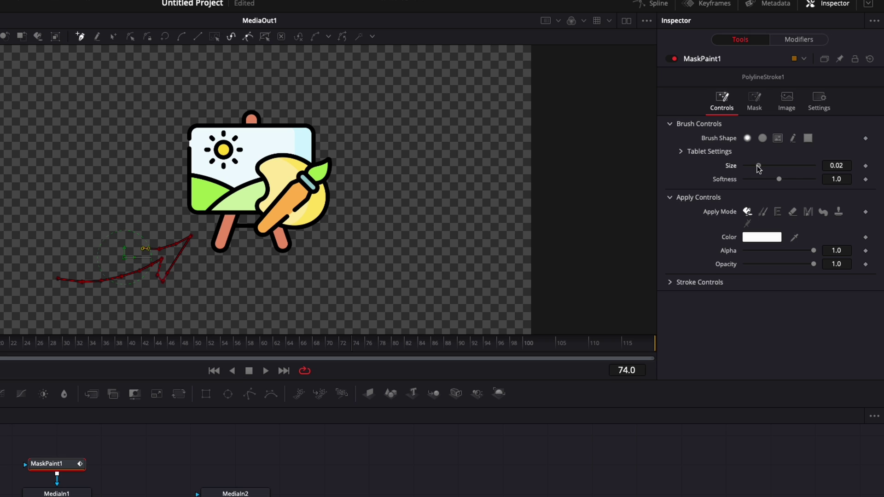
pyautogui.moveTo(758, 167); pyautogui.dragTo(802, 169)
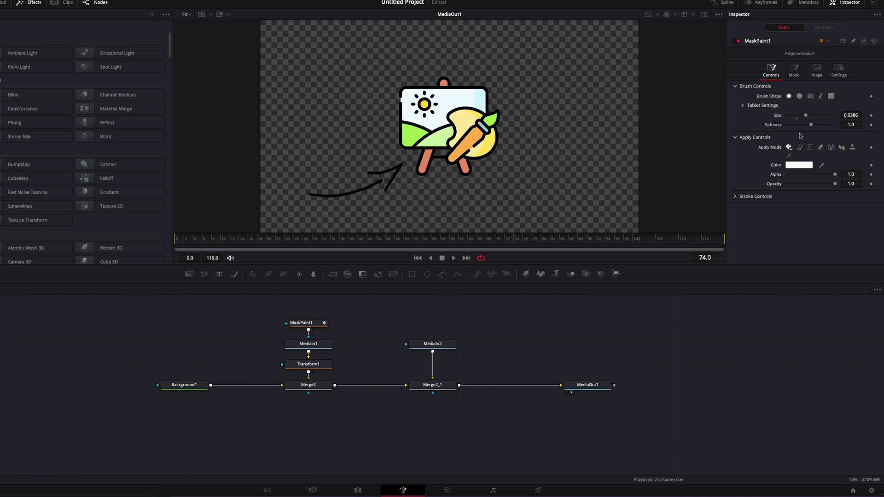
pyautogui.moveTo(805, 115); pyautogui.dragTo(806, 135)
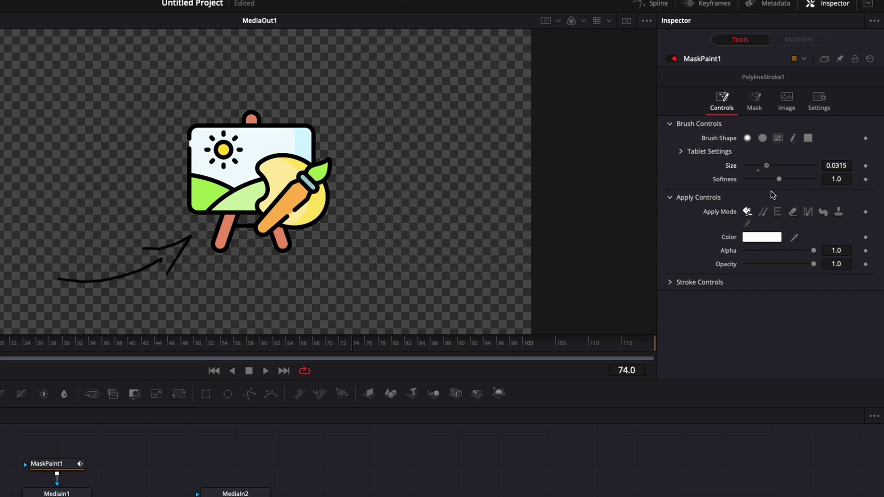
pyautogui.moveTo(772, 195)
pyautogui.mouseDown()
pyautogui.moveTo(803, 193)
pyautogui.moveTo(749, 198)
pyautogui.moveTo(836, 195)
pyautogui.mouseUp()
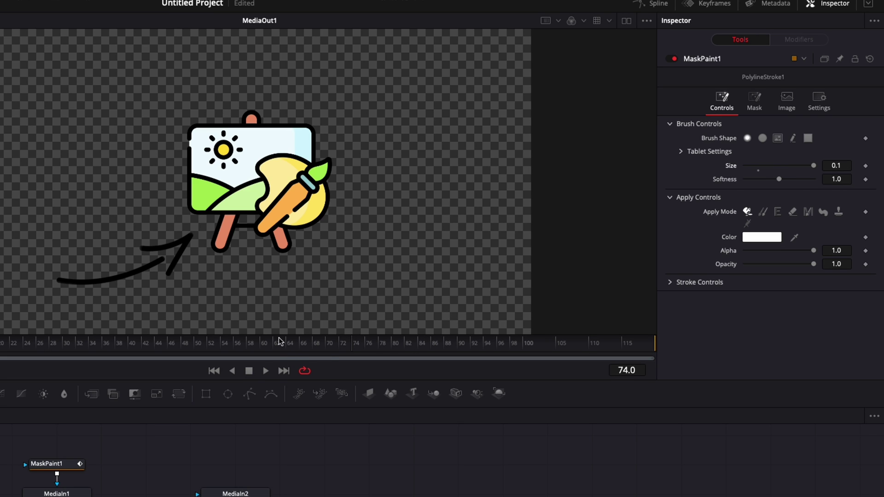
pyautogui.moveTo(779, 180)
pyautogui.mouseDown()
pyautogui.moveTo(742, 184)
pyautogui.moveTo(825, 191)
pyautogui.mouseUp()
pyautogui.hotkey('ctrl', 'z')
# Step: Keyframe Write On End at frame 20, set it to 0.0 at frame 0, and play back
pyautogui.click(668, 281)
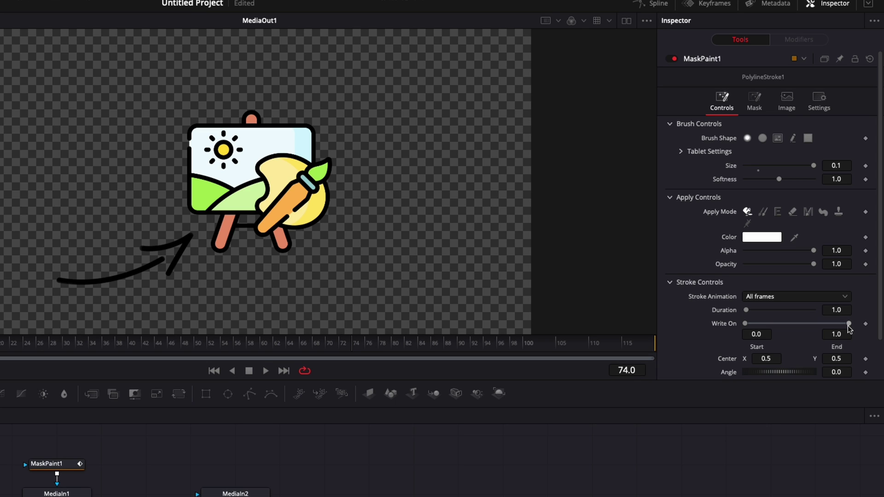
pyautogui.moveTo(848, 327)
pyautogui.mouseDown()
pyautogui.moveTo(789, 325)
pyautogui.moveTo(732, 333)
pyautogui.moveTo(852, 333)
pyautogui.moveTo(715, 342)
pyautogui.mouseUp()
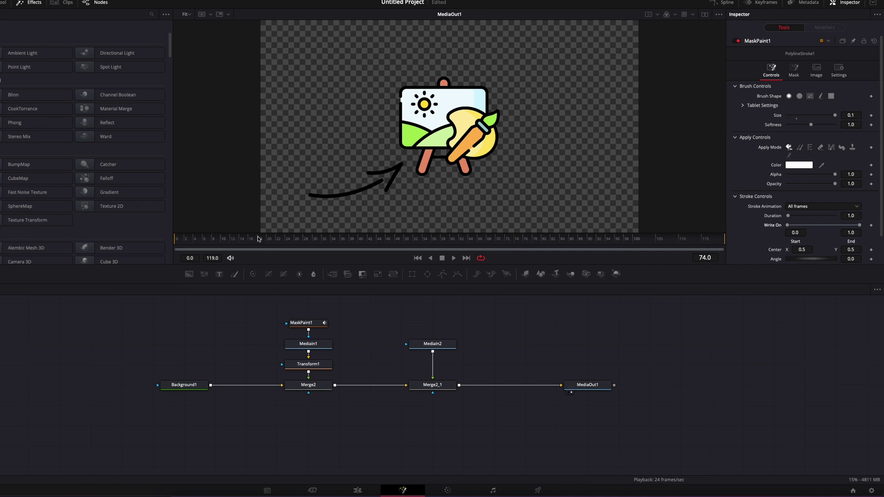
pyautogui.click(269, 243)
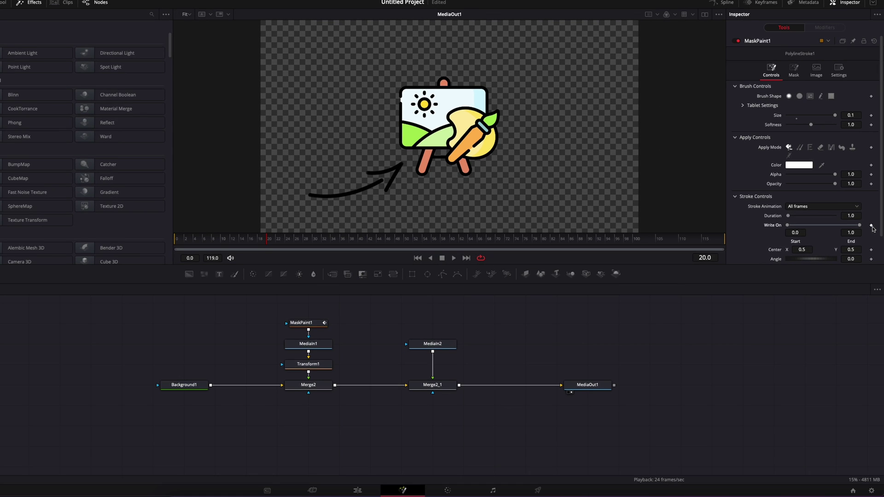
pyautogui.click(872, 229)
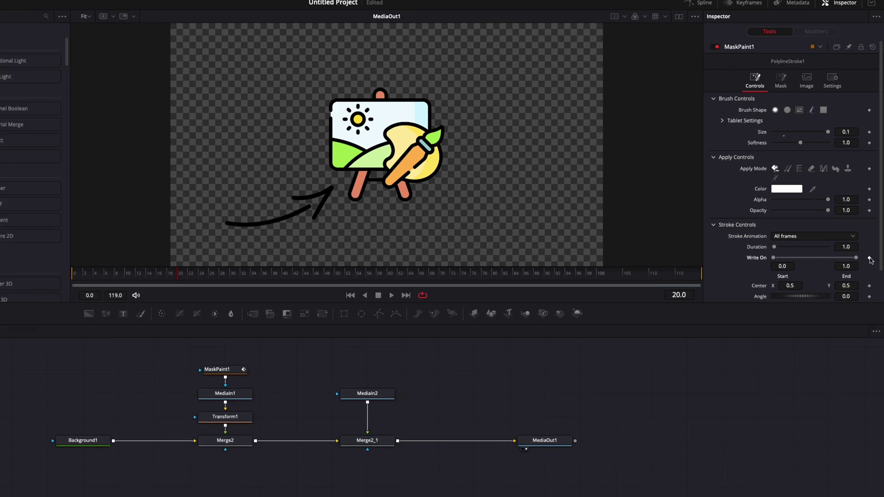
pyautogui.click(12, 298)
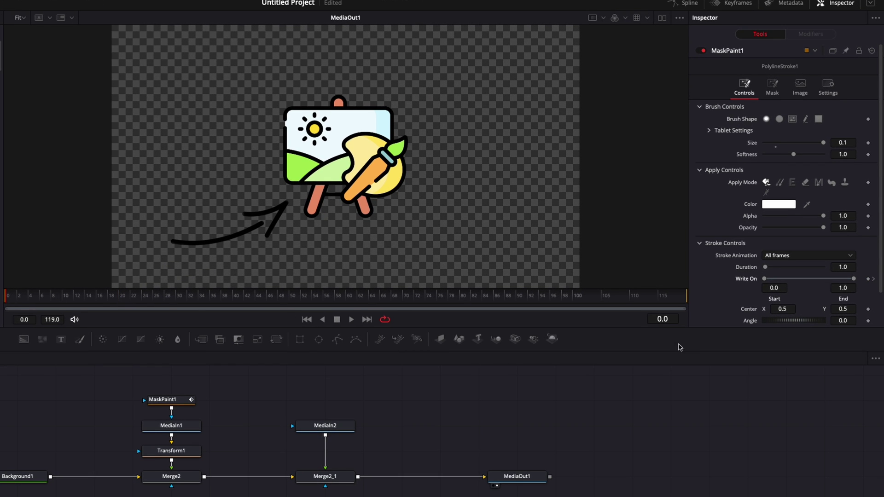
pyautogui.moveTo(855, 280); pyautogui.dragTo(762, 280)
pyautogui.press('space')
pyautogui.press('space')
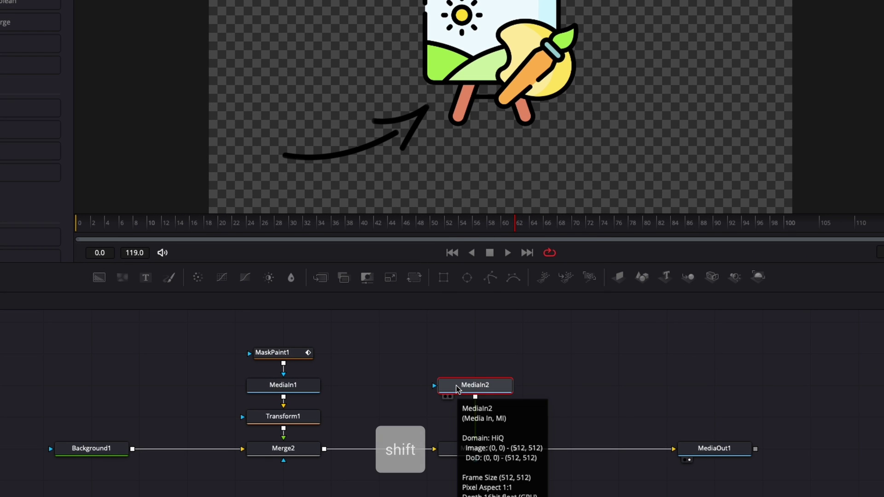
# Step: Add an inverted Mask Paint node, MaskPaint2, to the canvas icon's MediaIn2
pyautogui.hotkey('shift', 'space')
pyautogui.press('Return')
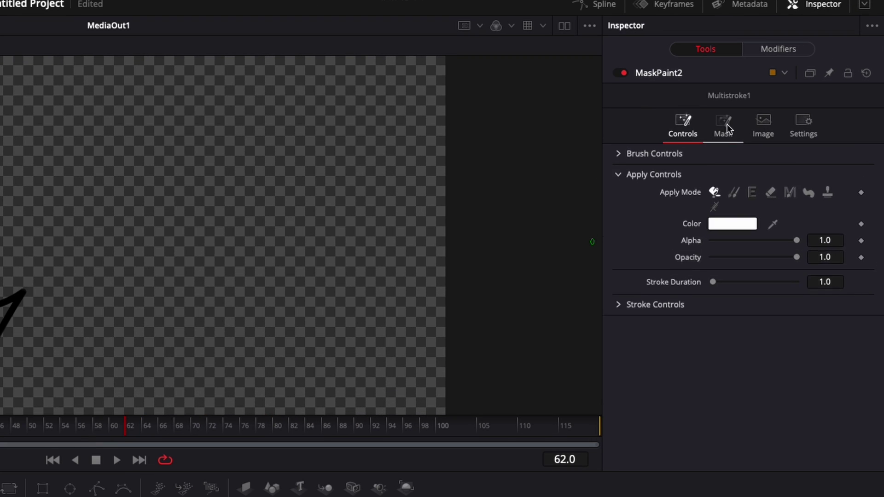
pyautogui.click(794, 74)
pyautogui.click(712, 223)
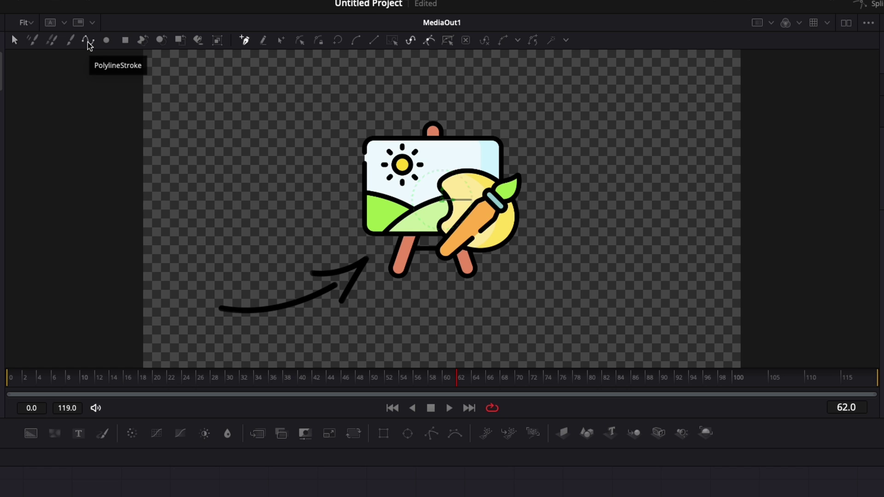
pyautogui.click(88, 42)
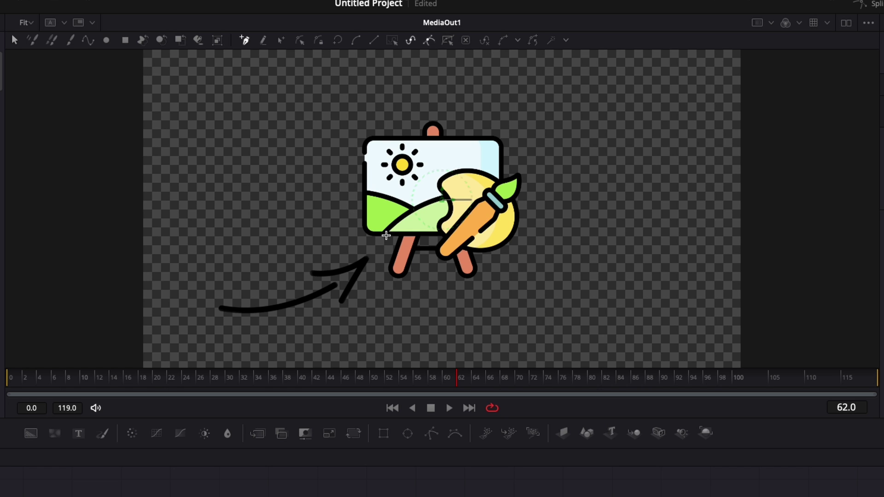
# Step: Start the zigzag stroke above the easel and hatch back and forth across the canvas picture
pyautogui.click(371, 128)
pyautogui.click(353, 153)
pyautogui.click(359, 166)
pyautogui.click(359, 165)
pyautogui.moveTo(384, 143); pyautogui.dragTo(399, 133)
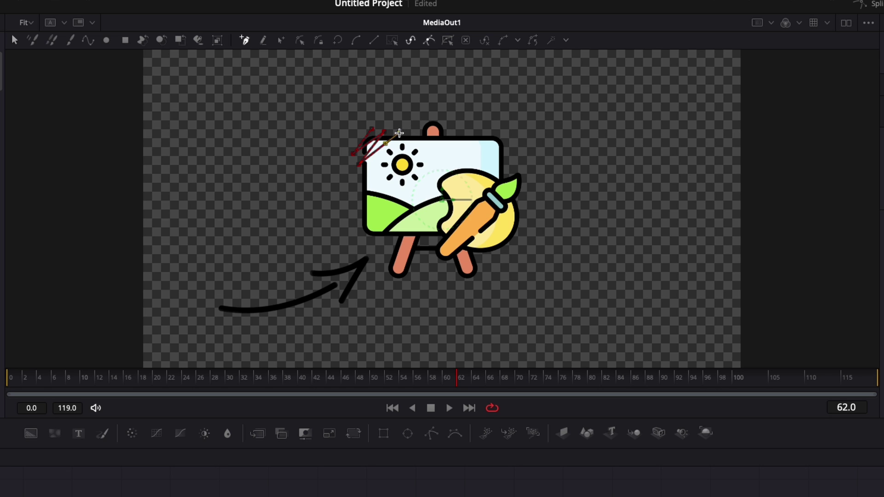
pyautogui.click(359, 183)
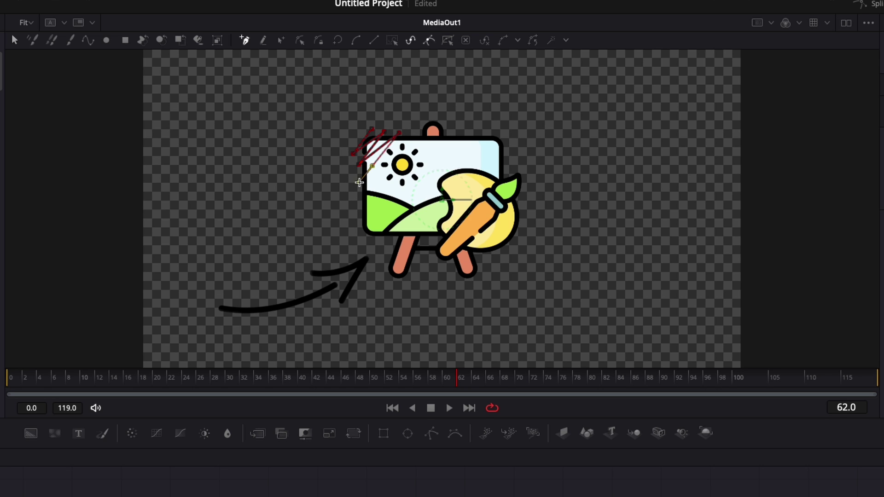
pyautogui.click(412, 134)
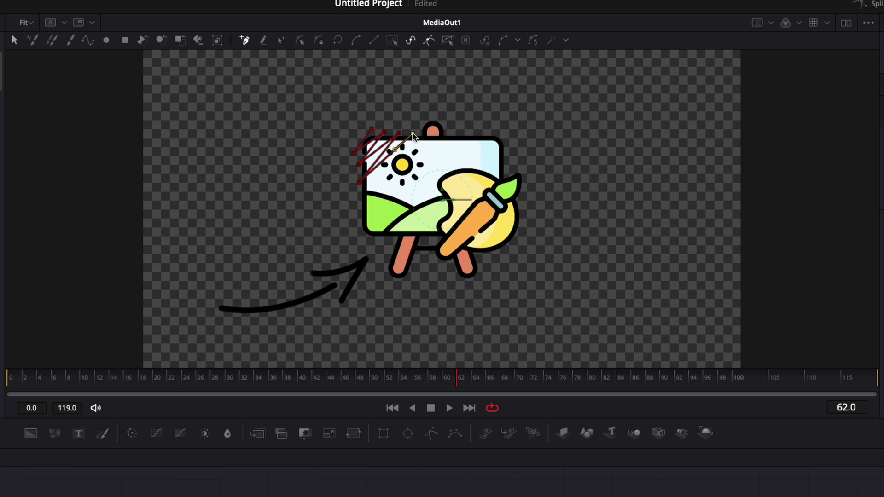
pyautogui.click(357, 203)
pyautogui.click(484, 132)
pyautogui.click(503, 151)
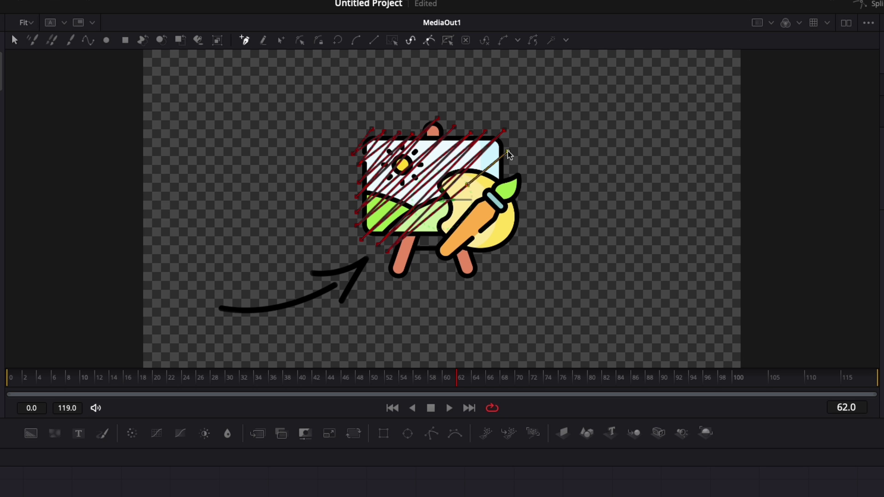
# Step: Extend the zigzag down over the paintbrush and right leg, ending below the leg
pyautogui.click(386, 265)
pyautogui.click(389, 278)
pyautogui.click(524, 191)
pyautogui.click(428, 268)
pyautogui.click(524, 212)
pyautogui.click(453, 272)
pyautogui.click(525, 233)
pyautogui.click(461, 283)
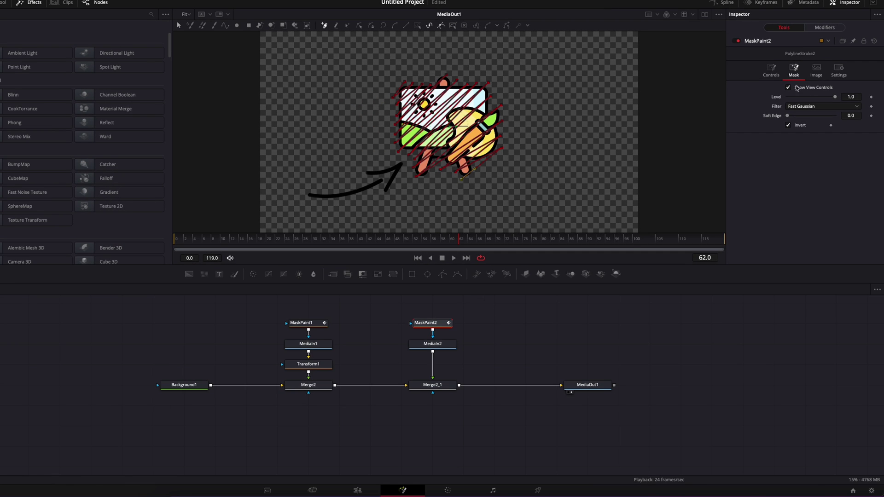
# Step: Uncheck Invert on the canvas mask and set PolylineStroke2's brush size to 0.189
pyautogui.click(786, 115)
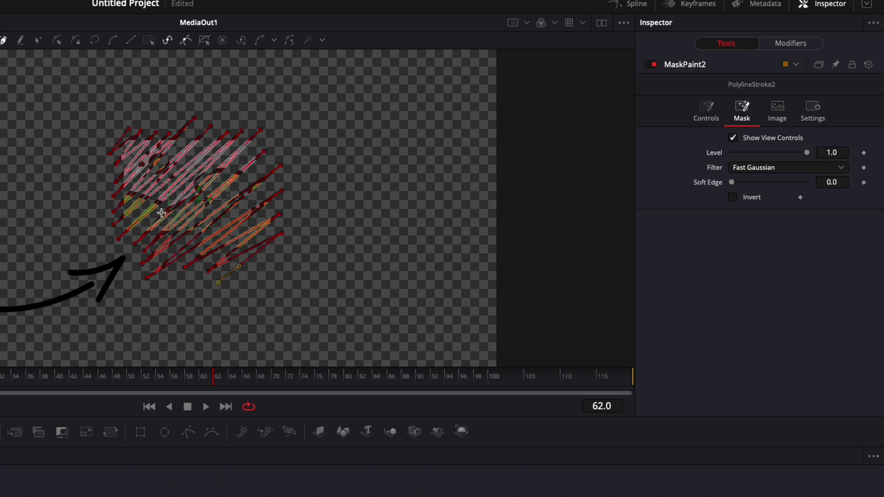
pyautogui.click(703, 113)
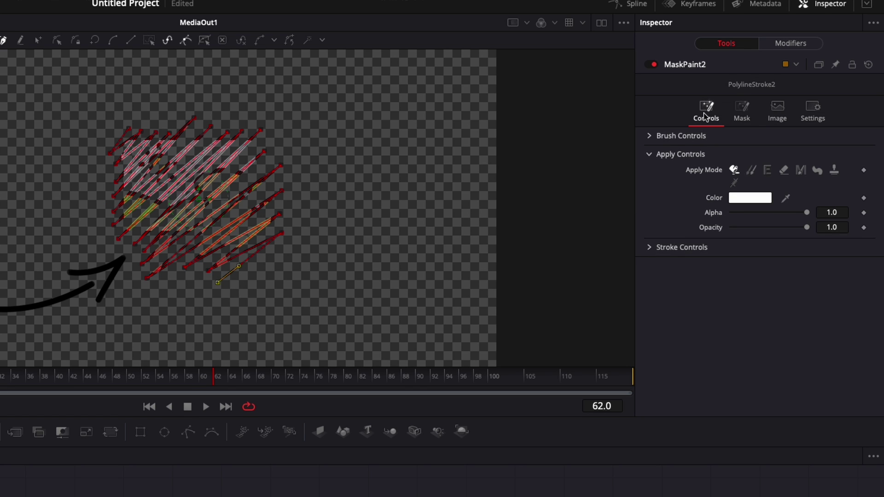
pyautogui.click(650, 136)
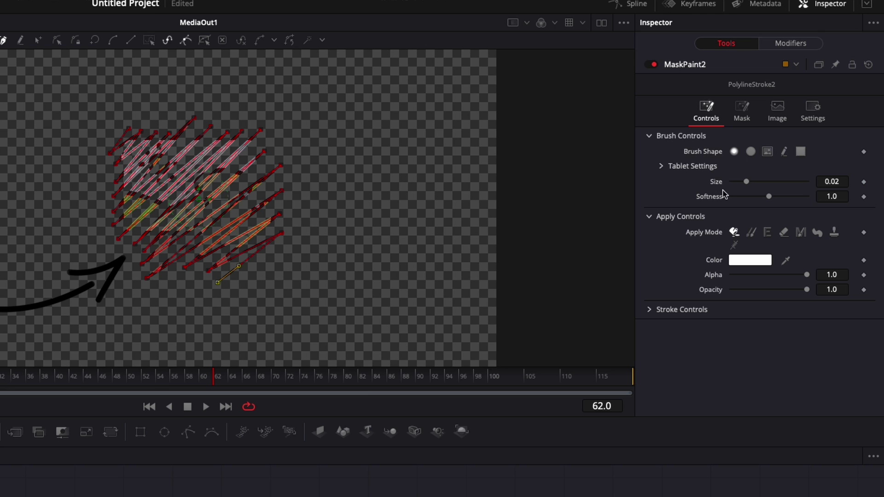
pyautogui.moveTo(746, 184)
pyautogui.mouseDown()
pyautogui.moveTo(820, 192)
pyautogui.moveTo(796, 180)
pyautogui.moveTo(820, 184)
pyautogui.mouseUp()
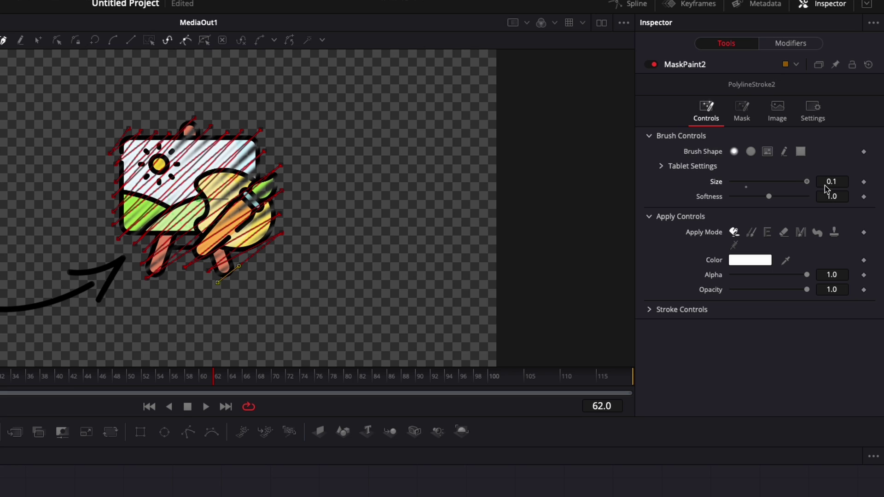
pyautogui.click(840, 182)
pyautogui.press('BackSpace')
pyautogui.press('Tab')
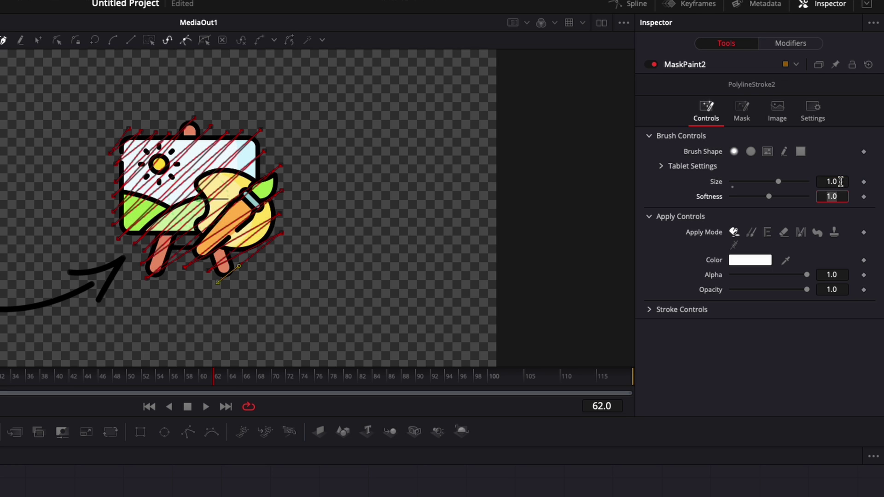
pyautogui.moveTo(807, 181)
pyautogui.mouseDown()
pyautogui.moveTo(732, 188)
pyautogui.moveTo(740, 188)
pyautogui.mouseUp()
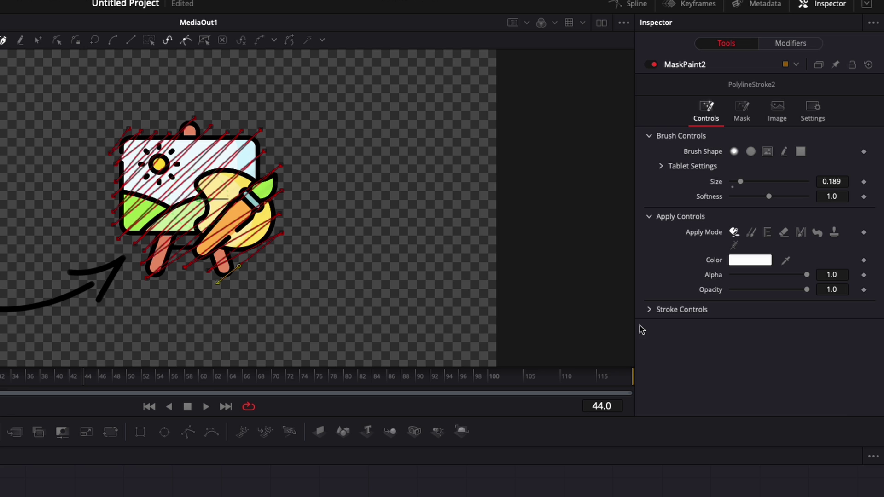
# Step: Keyframe PolylineStroke2's Write On End from 0.0 at frame 14 to 1.0 at frame 34, then preview playback
pyautogui.click(650, 308)
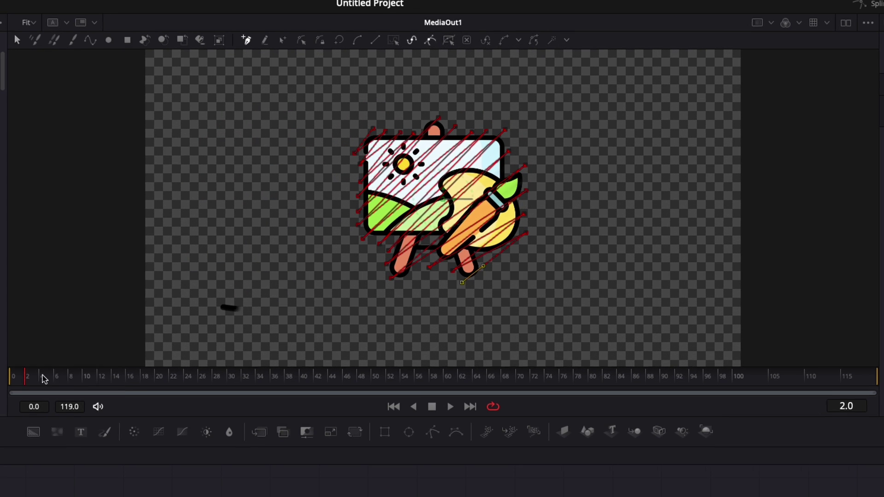
pyautogui.moveTo(28, 379); pyautogui.dragTo(115, 380)
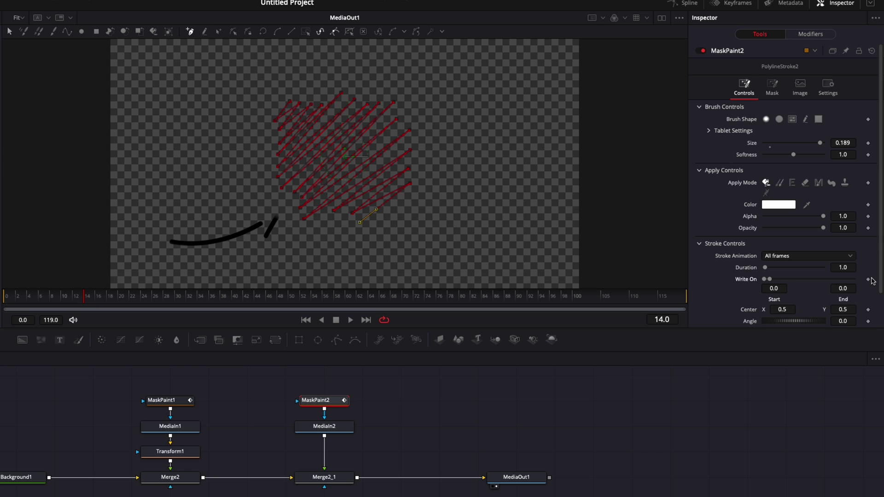
pyautogui.click(868, 279)
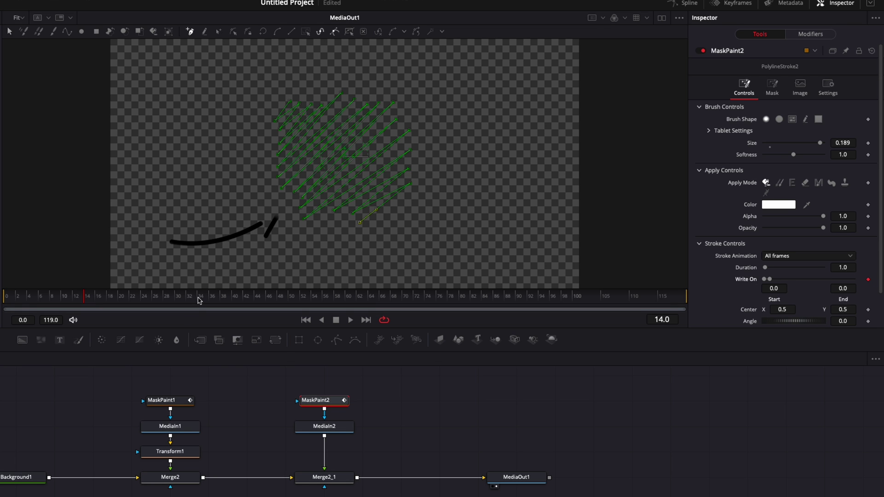
pyautogui.click(199, 300)
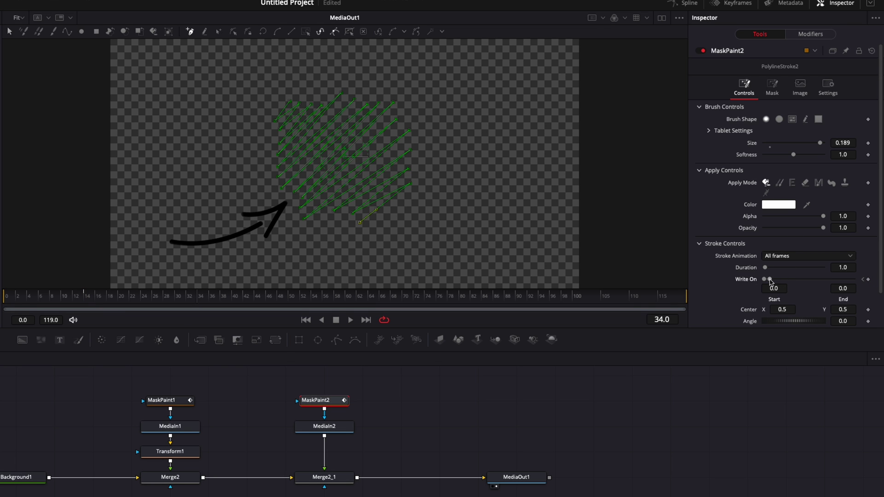
pyautogui.moveTo(770, 280); pyautogui.dragTo(854, 279)
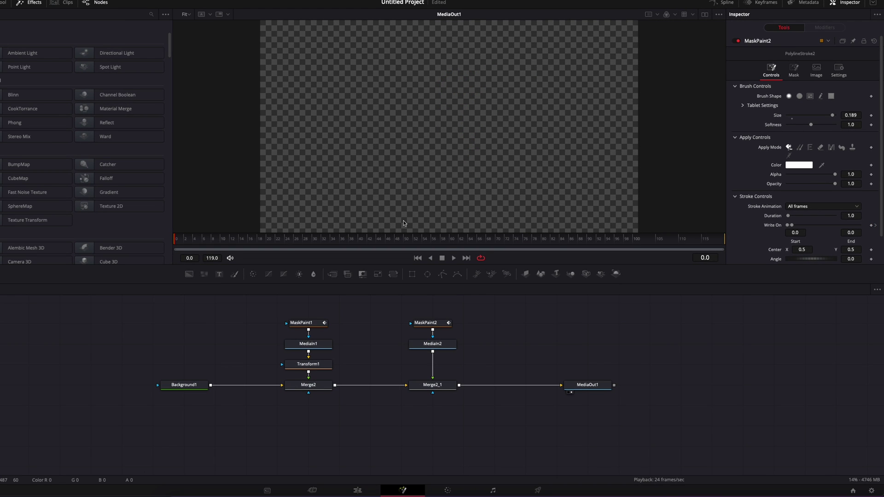
pyautogui.press('space')
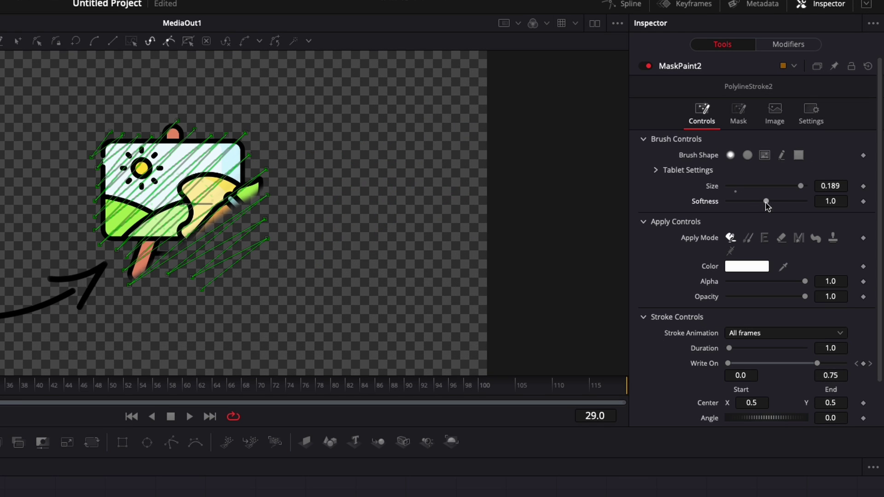
# Step: Raise PolylineStroke2's brush Softness to 1.528 to feather the hatching edges
pyautogui.moveTo(766, 204)
pyautogui.mouseDown()
pyautogui.moveTo(724, 205)
pyautogui.moveTo(787, 206)
pyautogui.mouseUp()
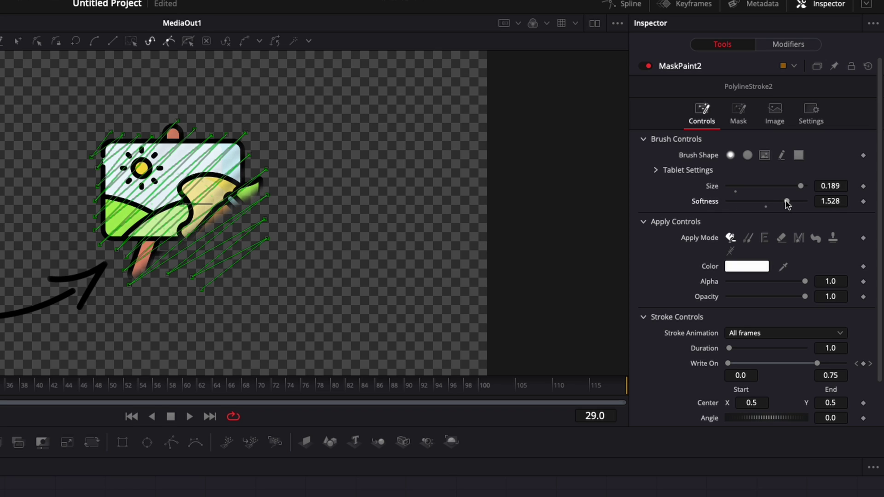